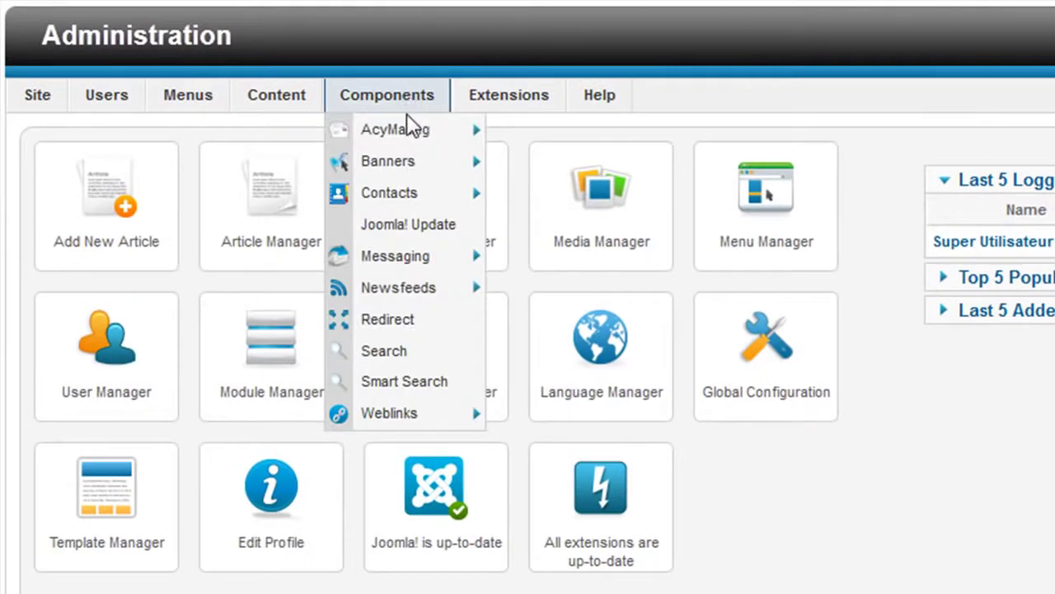
In the AcyMailing configuration, auto-subscribe Joomla registrations to the AcyMailing Developpement and AcyMailing Design lists, and save and close it.
{"action": "mouse_move", "coordinate": [421, 138]}
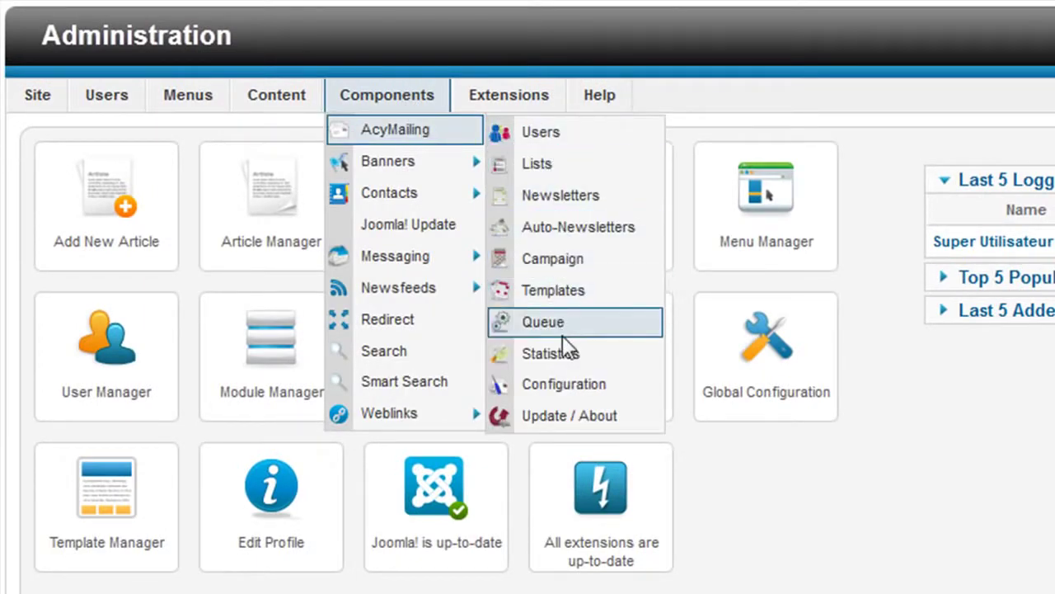
{"action": "left_click", "coordinate": [565, 389]}
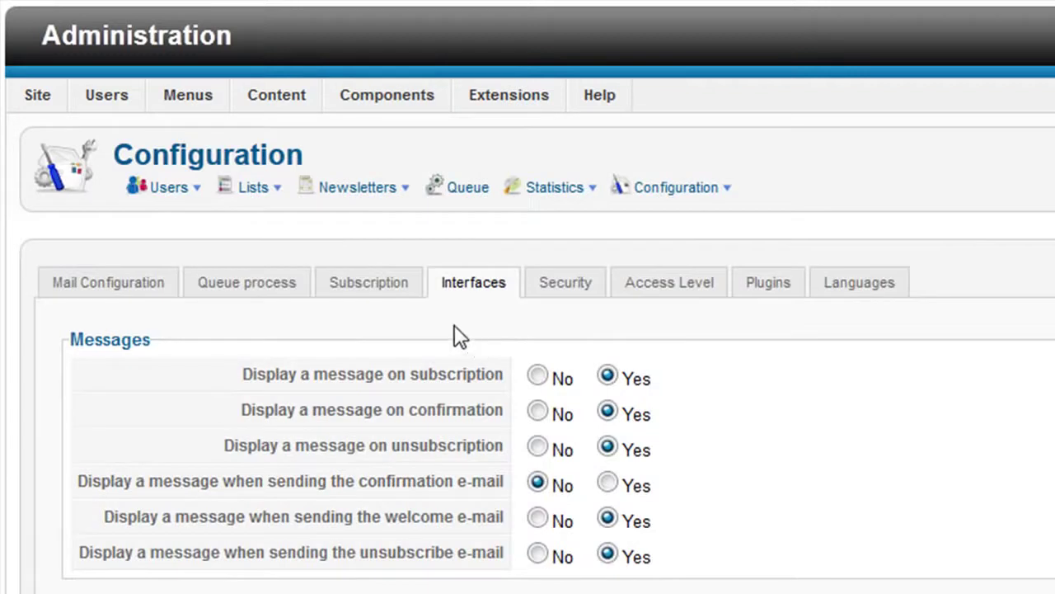
{"action": "left_click", "coordinate": [374, 287]}
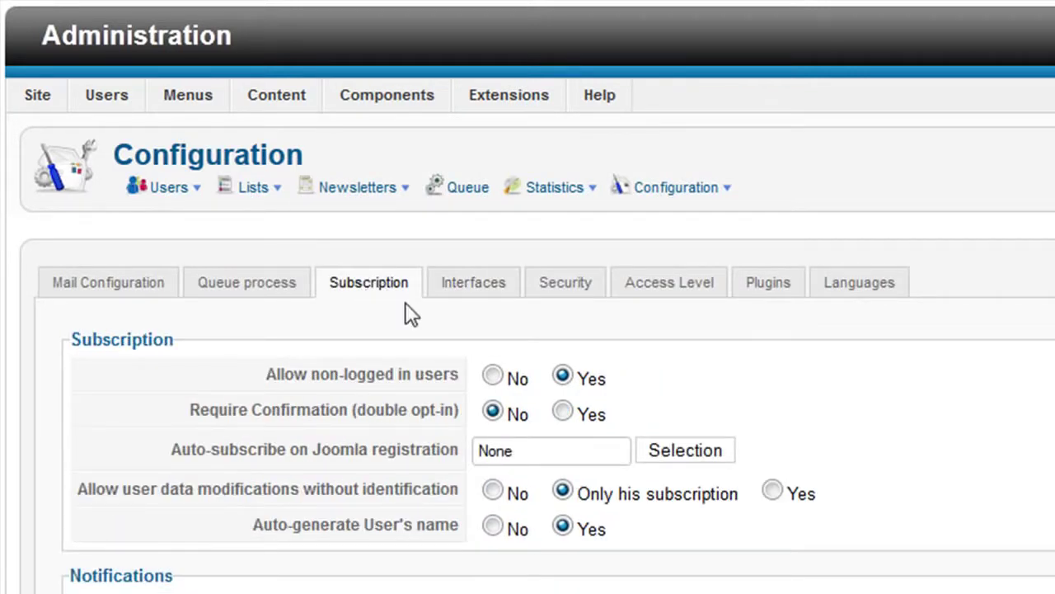
{"action": "left_click", "coordinate": [663, 458]}
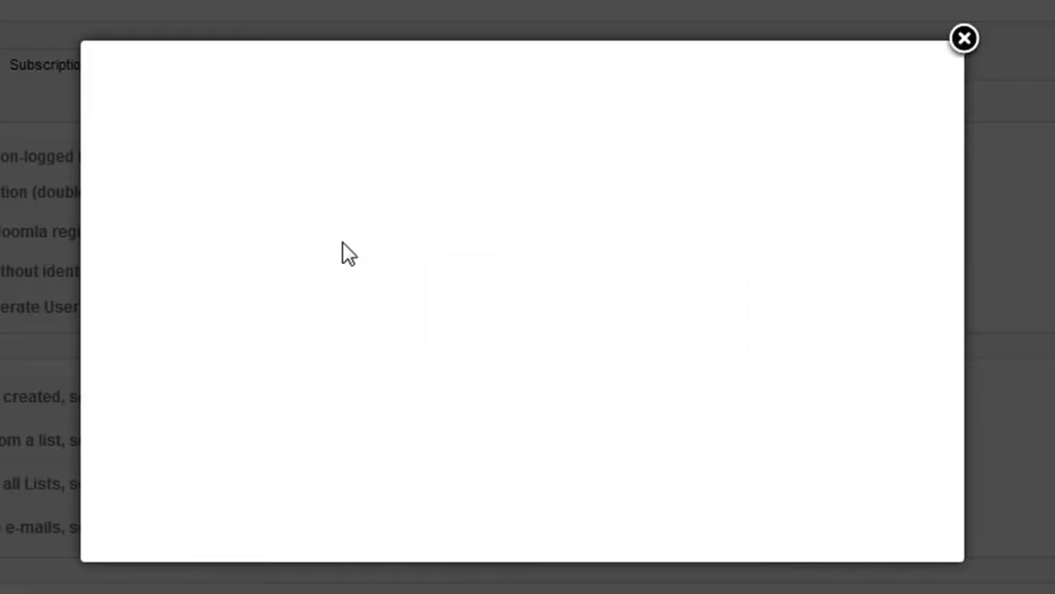
{"action": "left_click", "coordinate": [307, 213]}
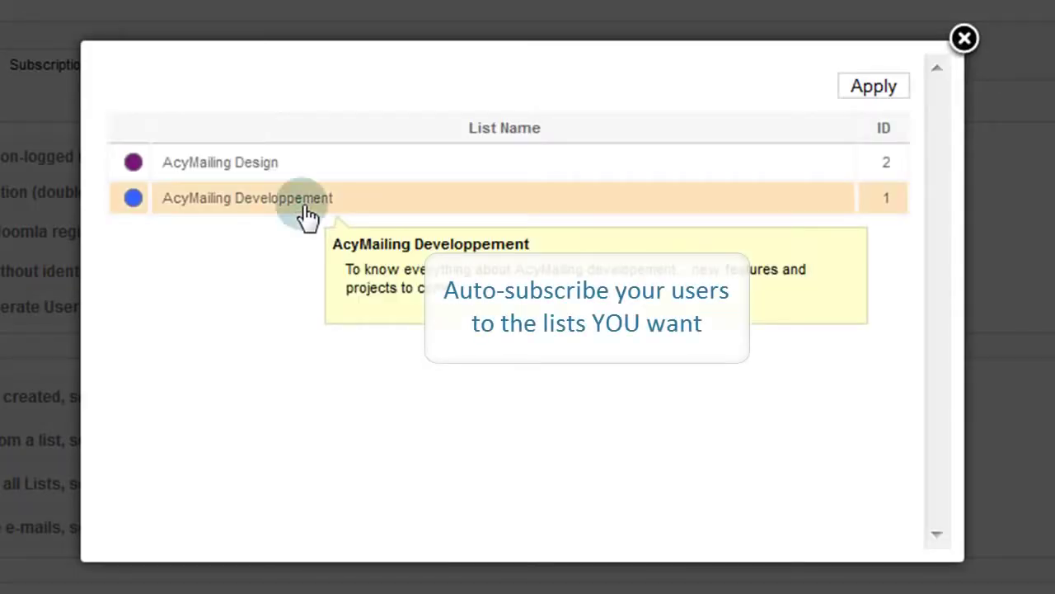
{"action": "left_click", "coordinate": [284, 170]}
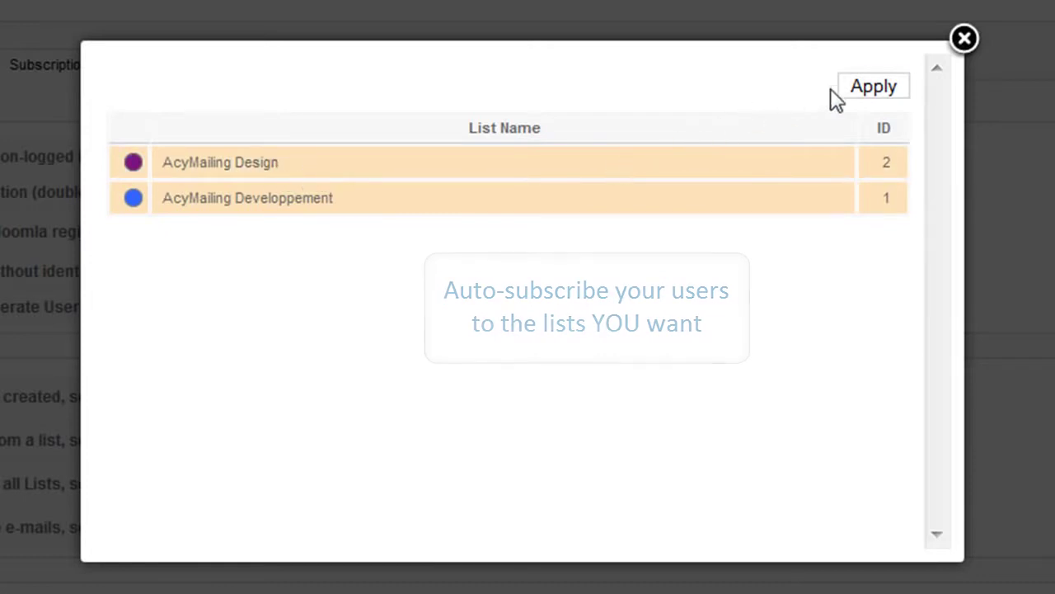
{"action": "left_click", "coordinate": [857, 97]}
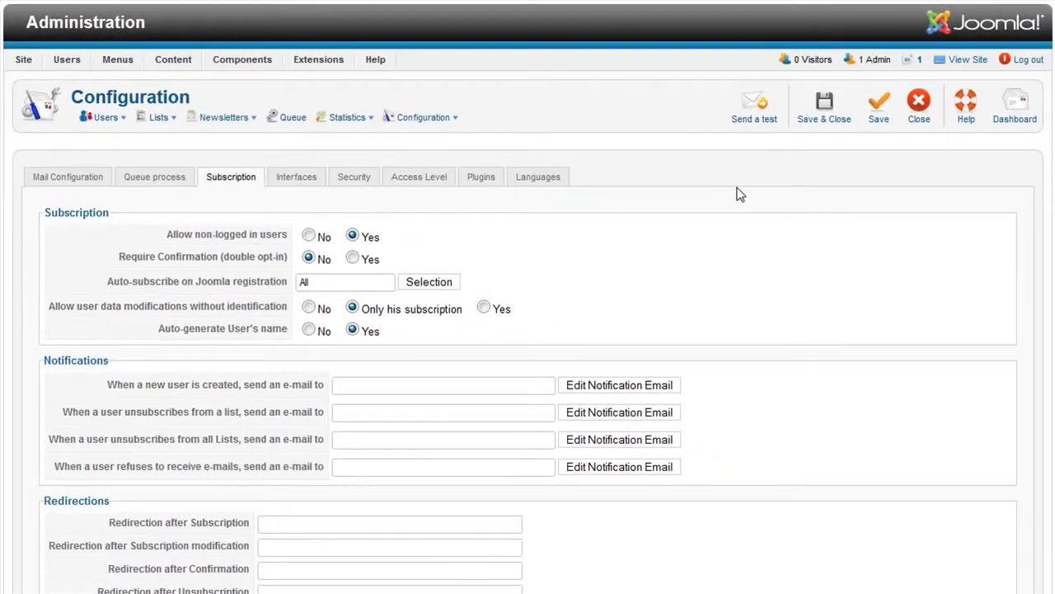
{"action": "left_click", "coordinate": [821, 112]}
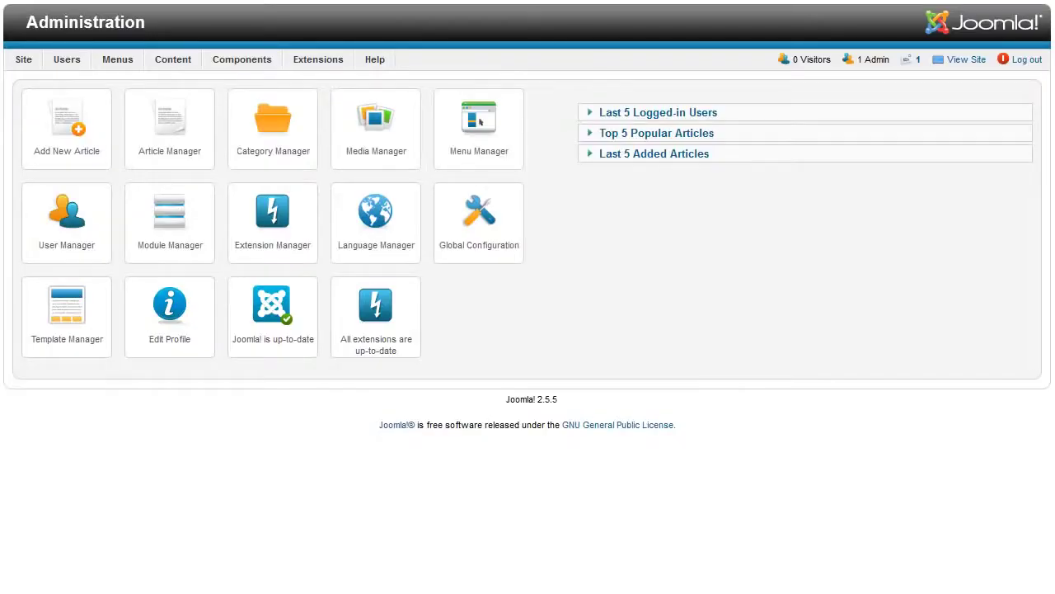
Open the "AcyMailing : (auto)Subscribe during Joomla registration" plugin from the plugins listed in the AcyMailing configuration.
{"action": "mouse_move", "coordinate": [239, 58]}
{"action": "mouse_move", "coordinate": [418, 127]}
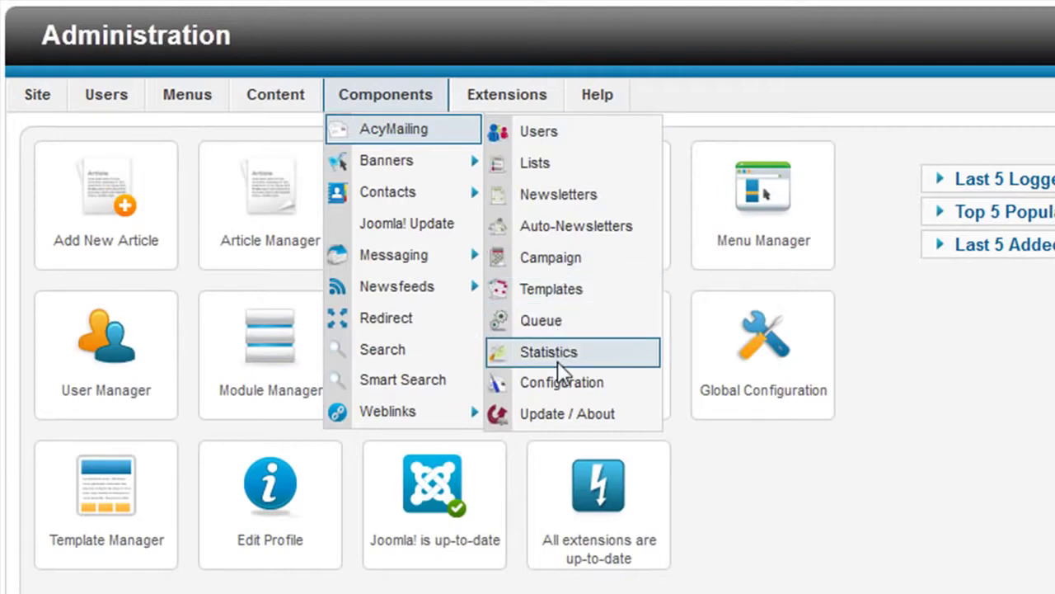
{"action": "left_click", "coordinate": [562, 381]}
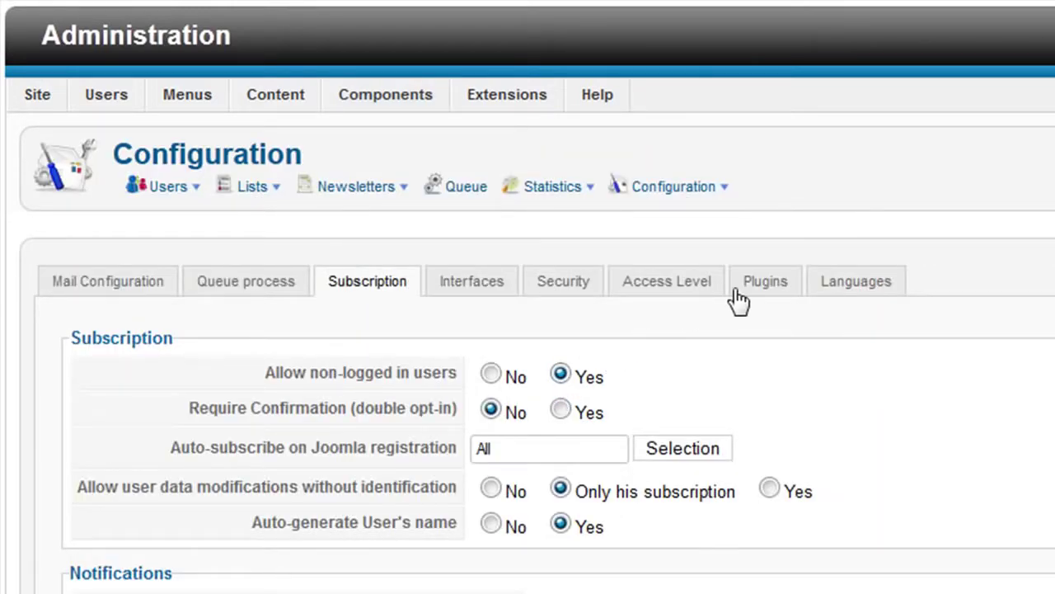
{"action": "left_click", "coordinate": [763, 284]}
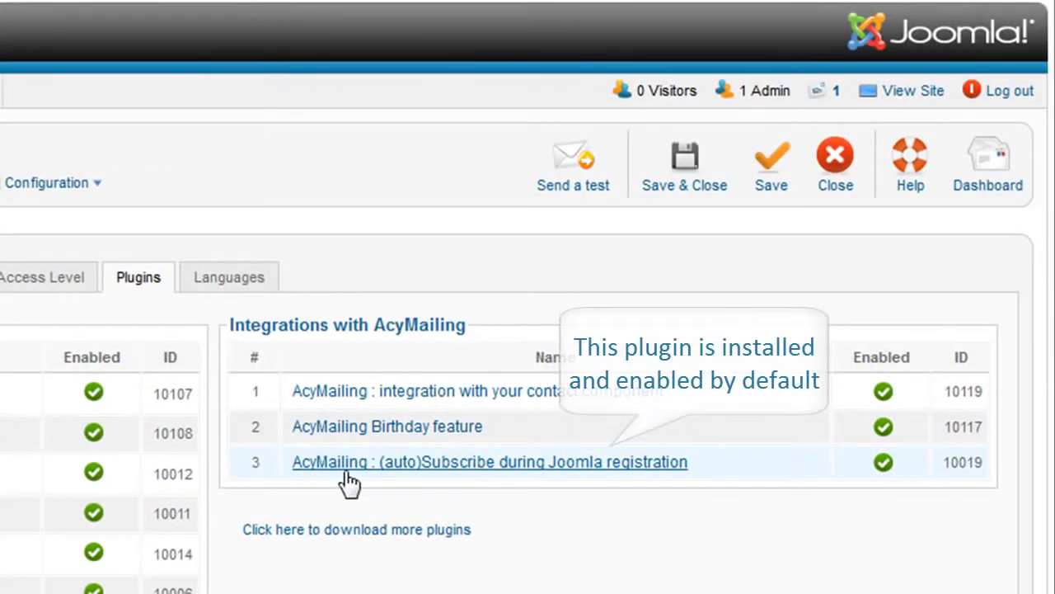
{"action": "left_click", "coordinate": [347, 465]}
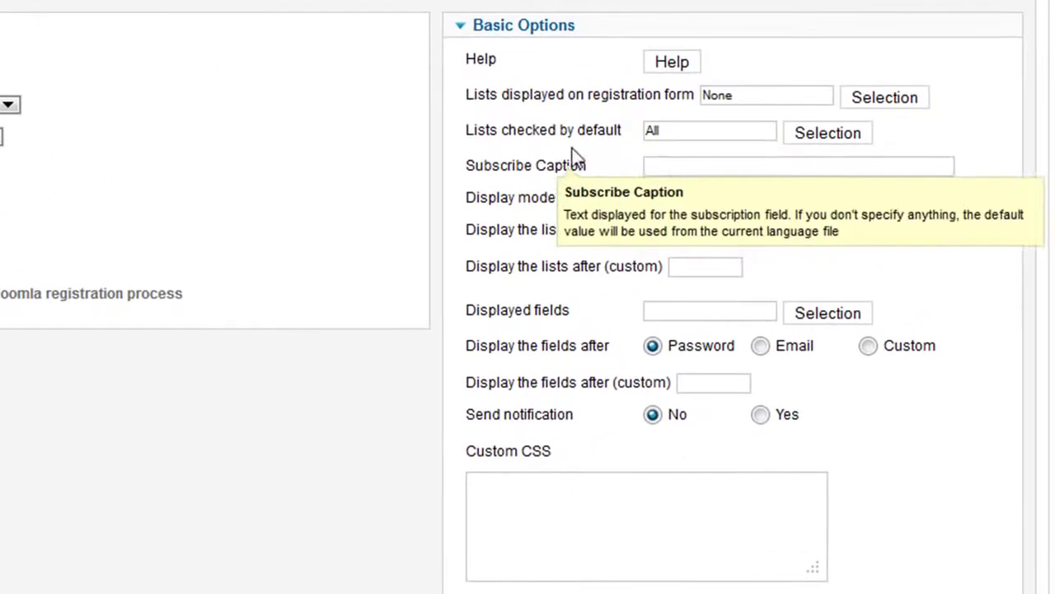
Set the plugin to display the AcyMailing Developpement and AcyMailing Design lists on the registration form.
{"action": "left_click", "coordinate": [867, 103]}
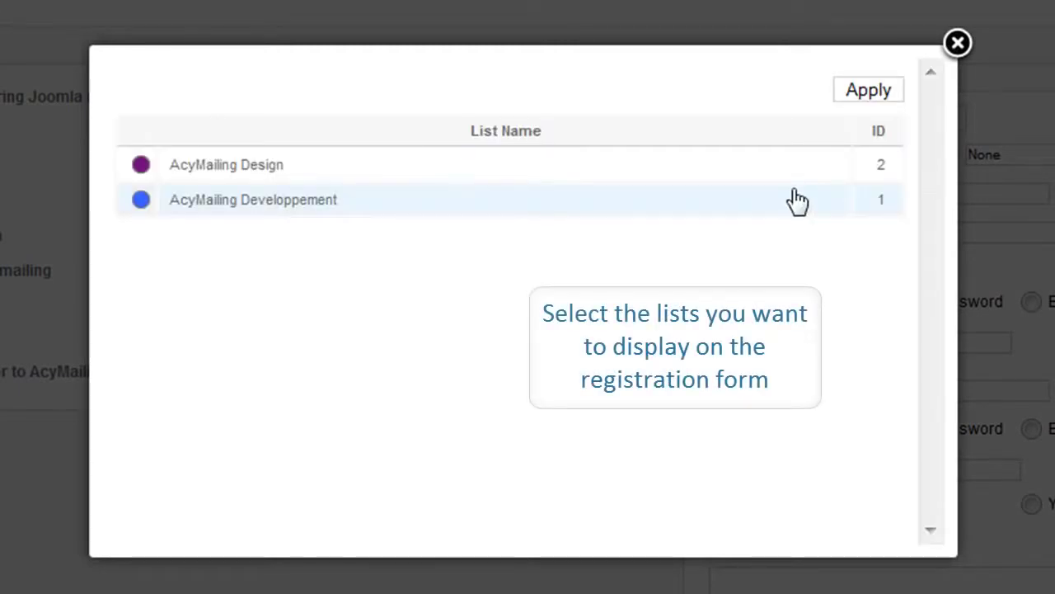
{"action": "left_click", "coordinate": [317, 202]}
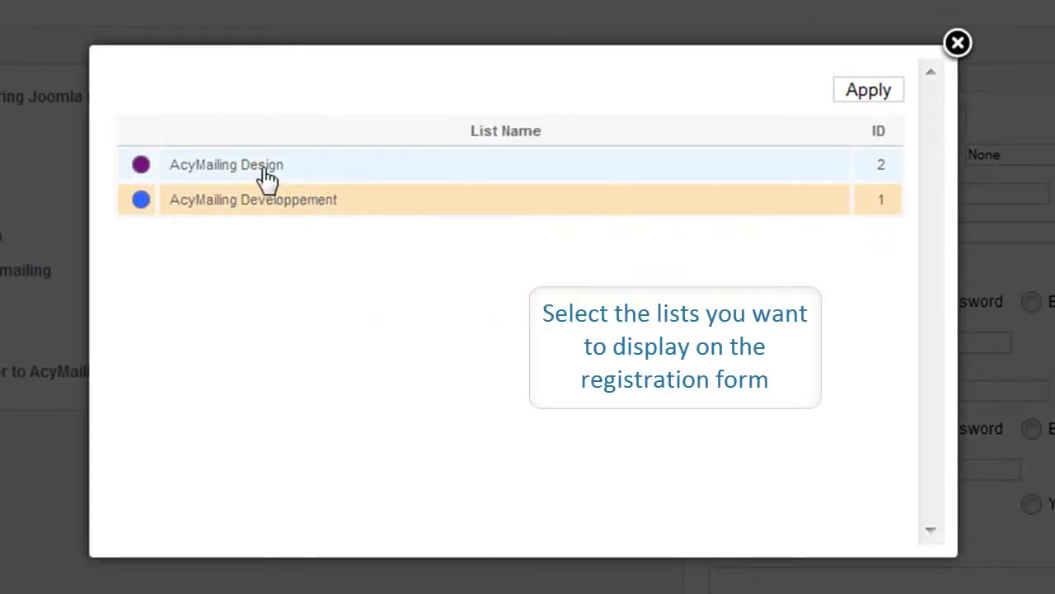
{"action": "left_click", "coordinate": [254, 163]}
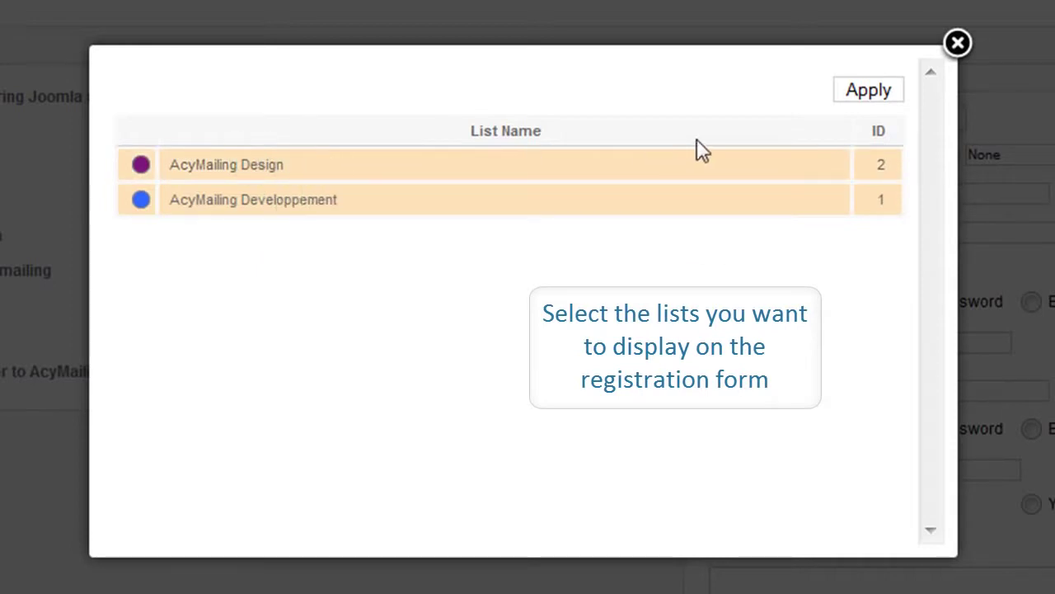
{"action": "left_click", "coordinate": [869, 92]}
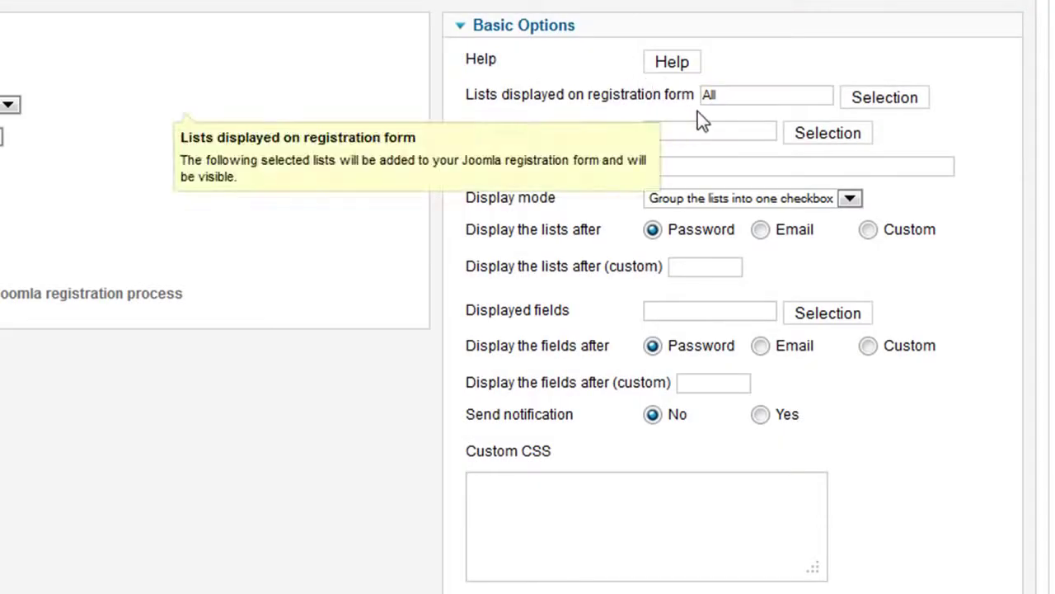
Remove AcyMailing Developpement from the lists checked by default, keeping only AcyMailing Design.
{"action": "left_click", "coordinate": [804, 140]}
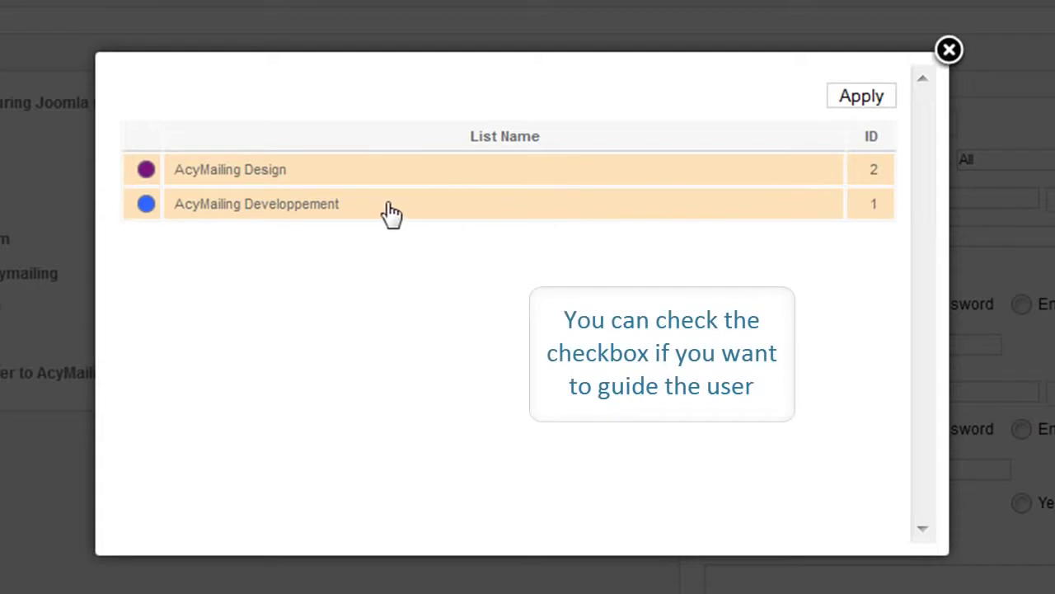
{"action": "left_click", "coordinate": [338, 208]}
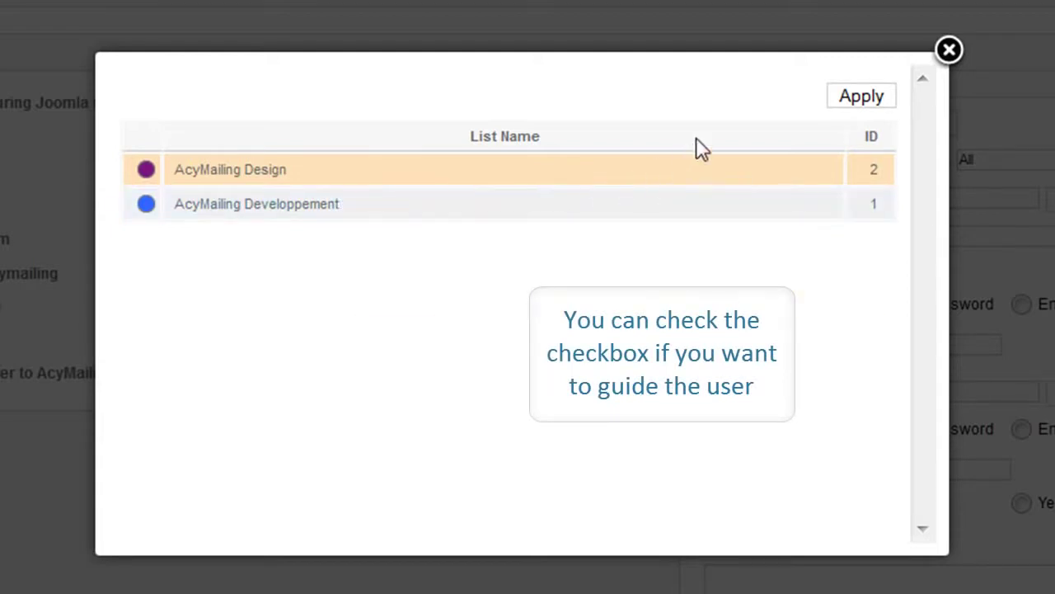
{"action": "left_click", "coordinate": [849, 115]}
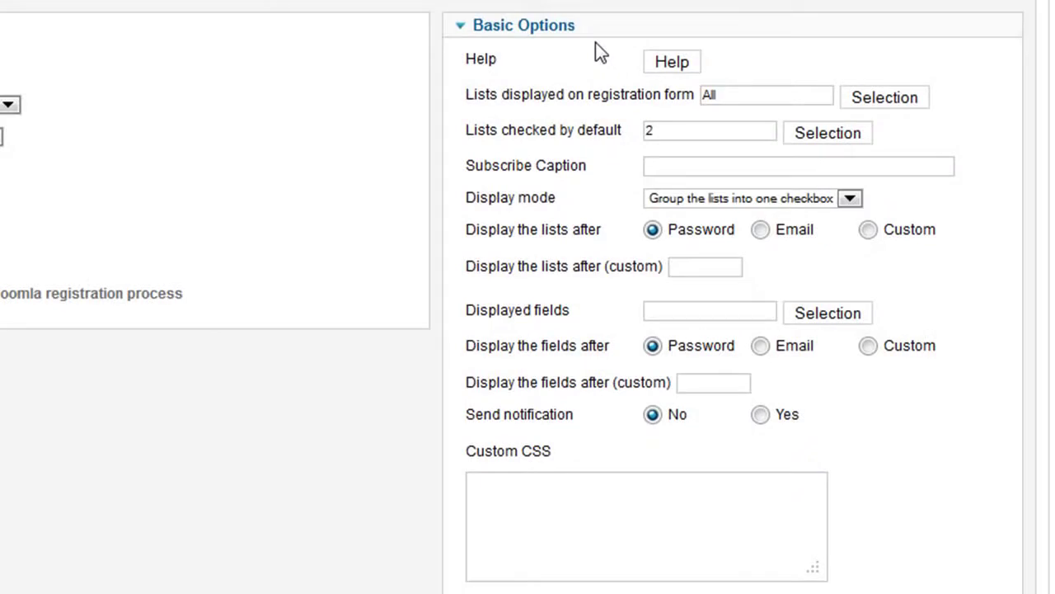
Caption the subscription field "receive our news", display one checkbox per list after the email field, and save and close the plugin.
{"action": "left_click", "coordinate": [666, 165]}
{"action": "type", "text": "receive our news"}
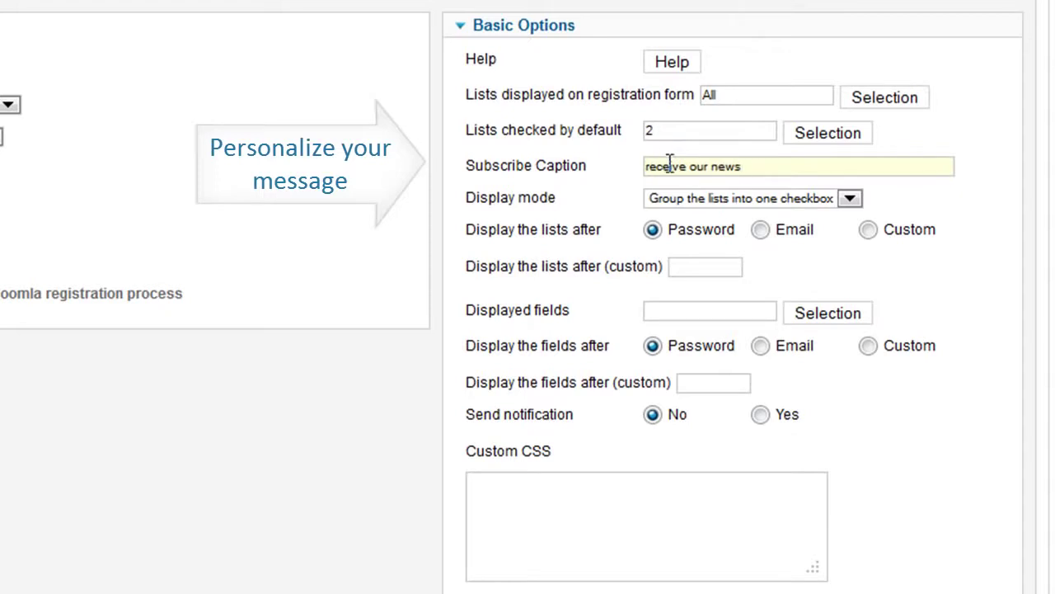
{"action": "left_click", "coordinate": [826, 201]}
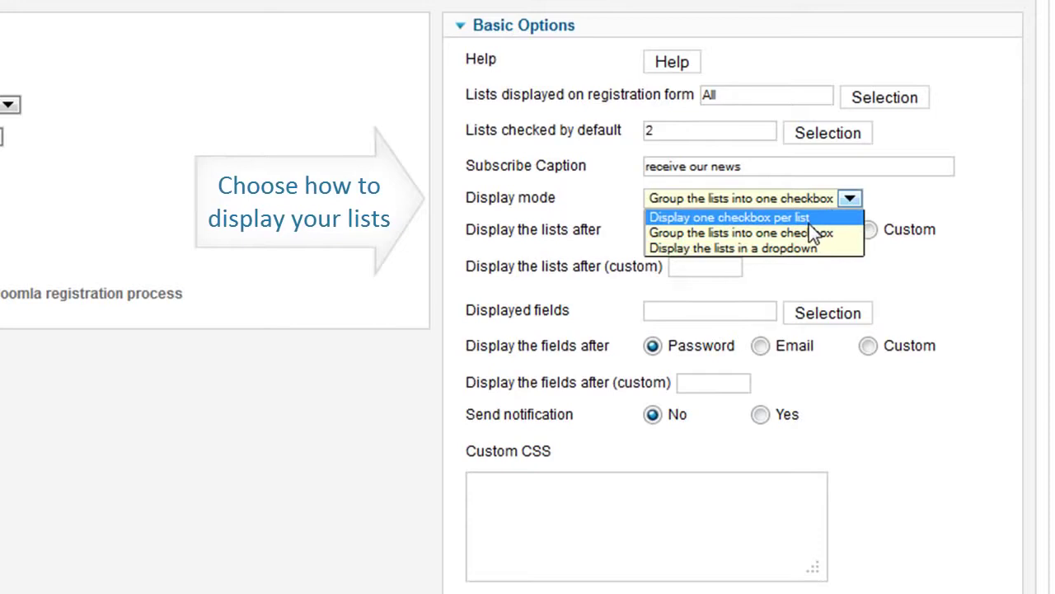
{"action": "left_click", "coordinate": [809, 223]}
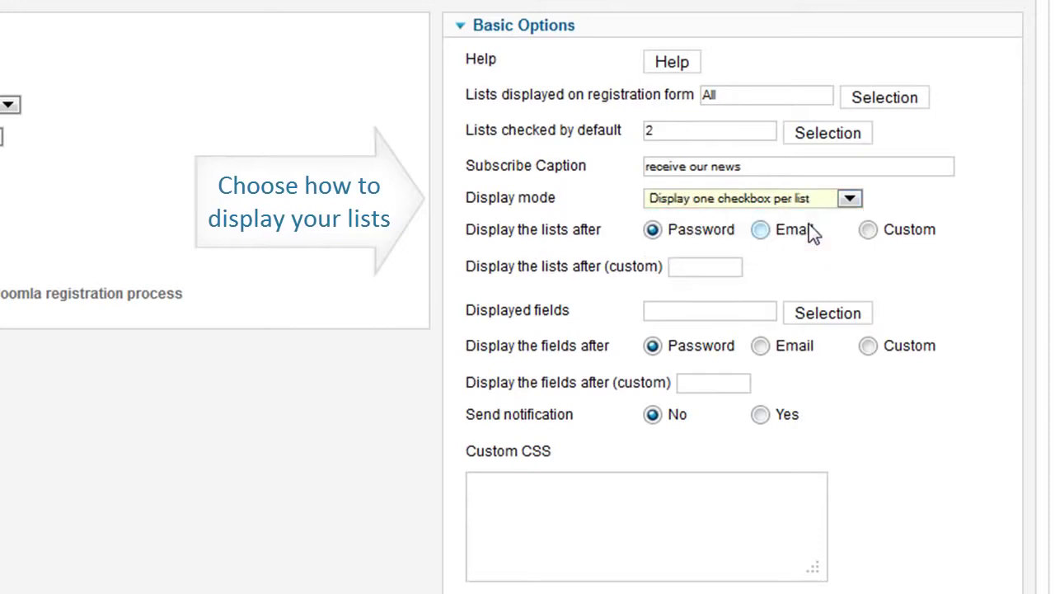
{"action": "left_click", "coordinate": [759, 231]}
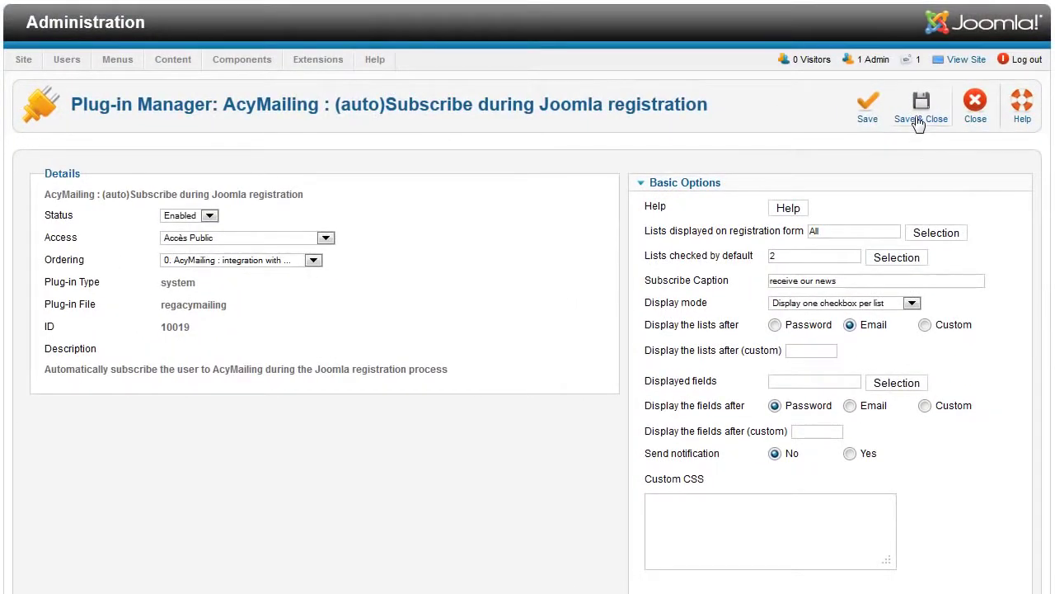
{"action": "left_click", "coordinate": [918, 122]}
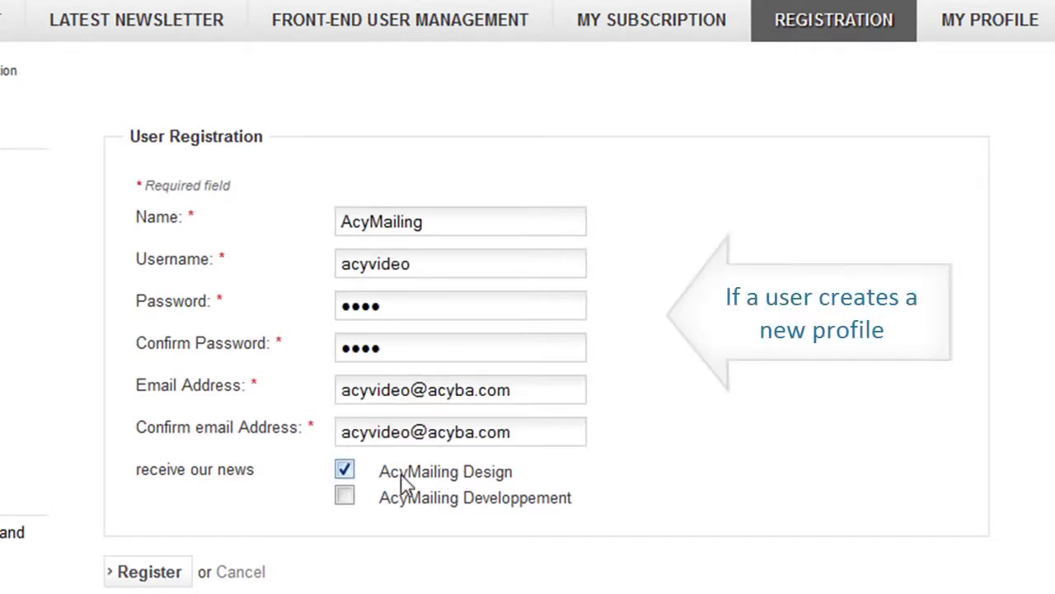
On the site's User Registration form, also subscribe the new user to the AcyMailing Developpement list.
{"action": "left_click", "coordinate": [347, 497]}
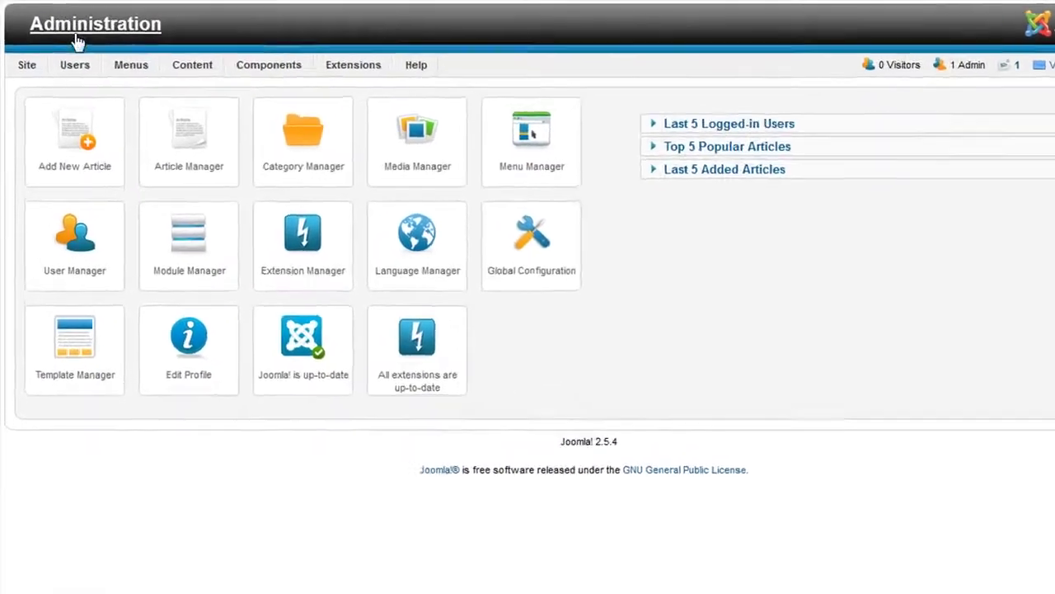
Check for the newly registered user in the Joomla User Manager and in the AcyMailing users list.
{"action": "mouse_move", "coordinate": [326, 20]}
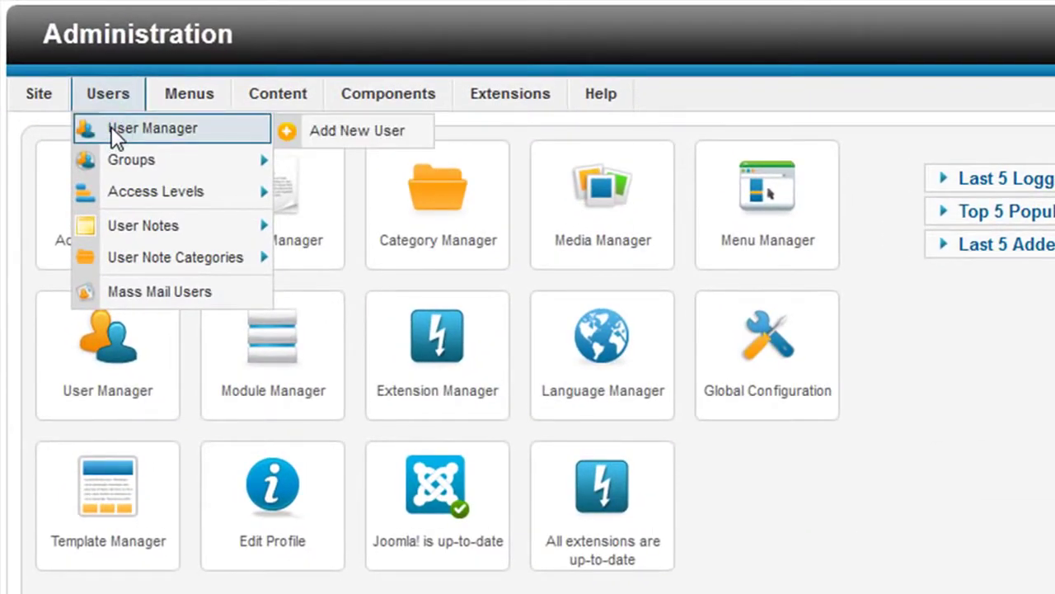
{"action": "left_click", "coordinate": [112, 132]}
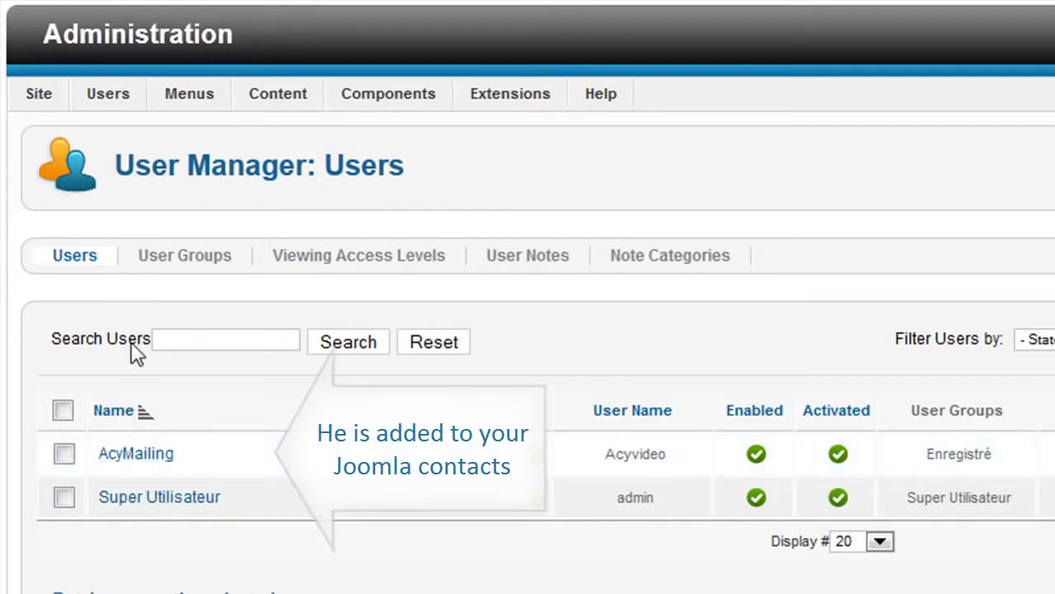
{"action": "mouse_move", "coordinate": [382, 93]}
{"action": "mouse_move", "coordinate": [391, 132]}
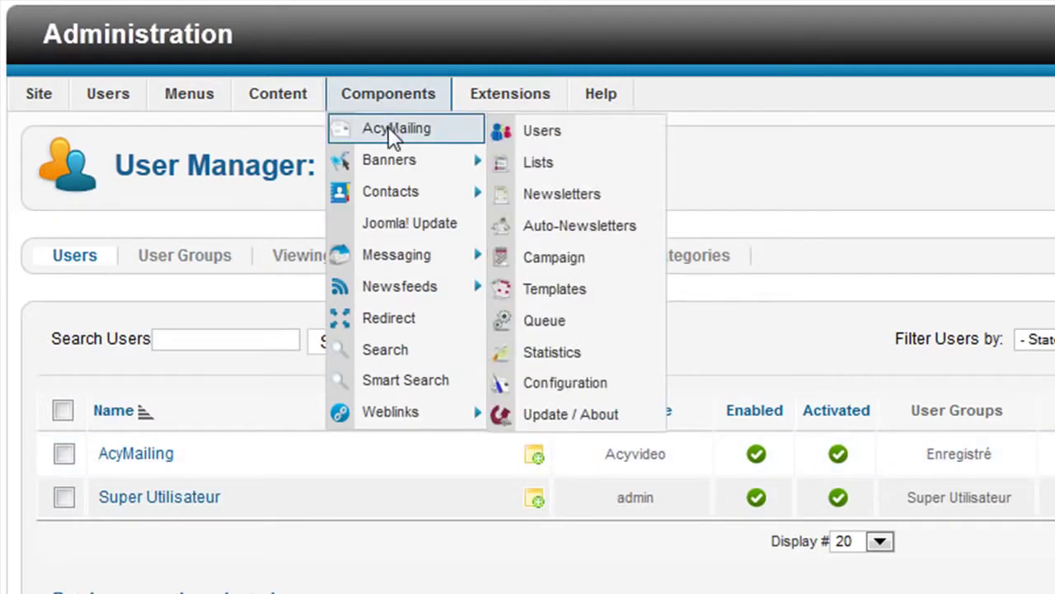
{"action": "left_click", "coordinate": [536, 136]}
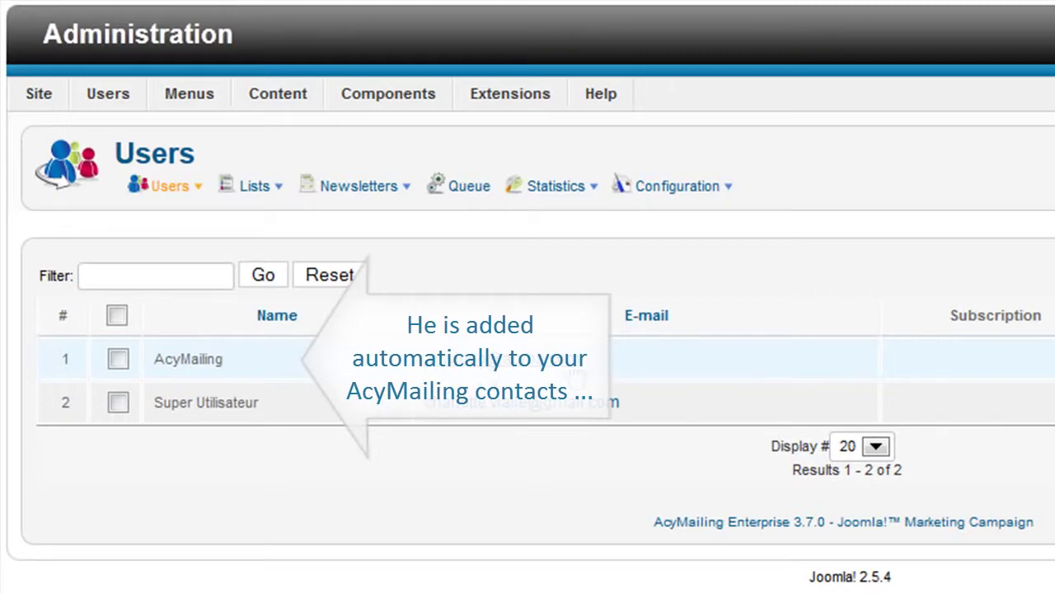
{"action": "mouse_move", "coordinate": [454, 377]}
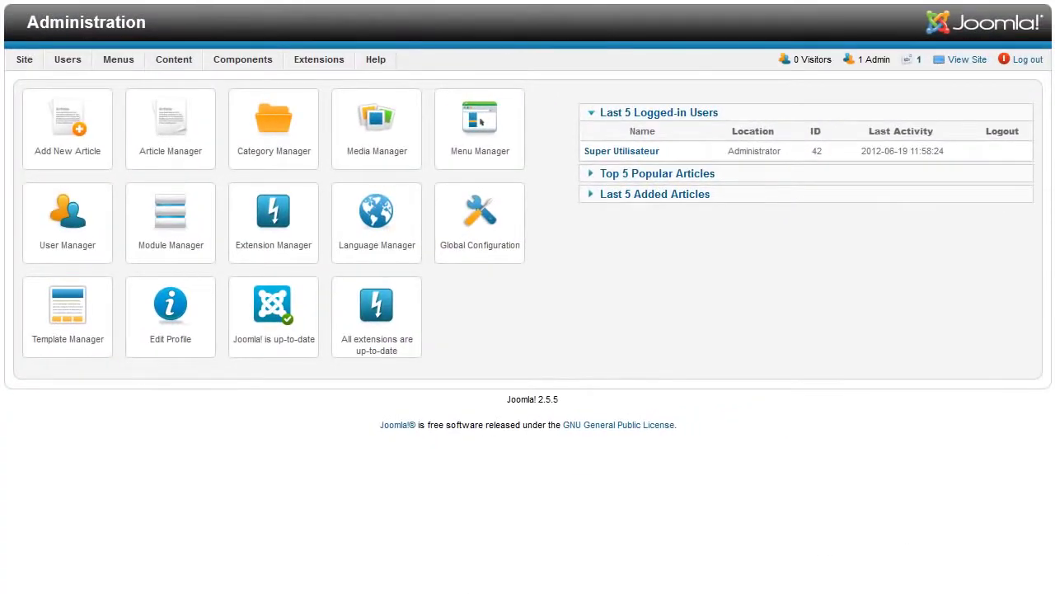
Open the AcyMailing users list from the administration home page.
{"action": "mouse_move", "coordinate": [239, 64]}
{"action": "mouse_move", "coordinate": [243, 83]}
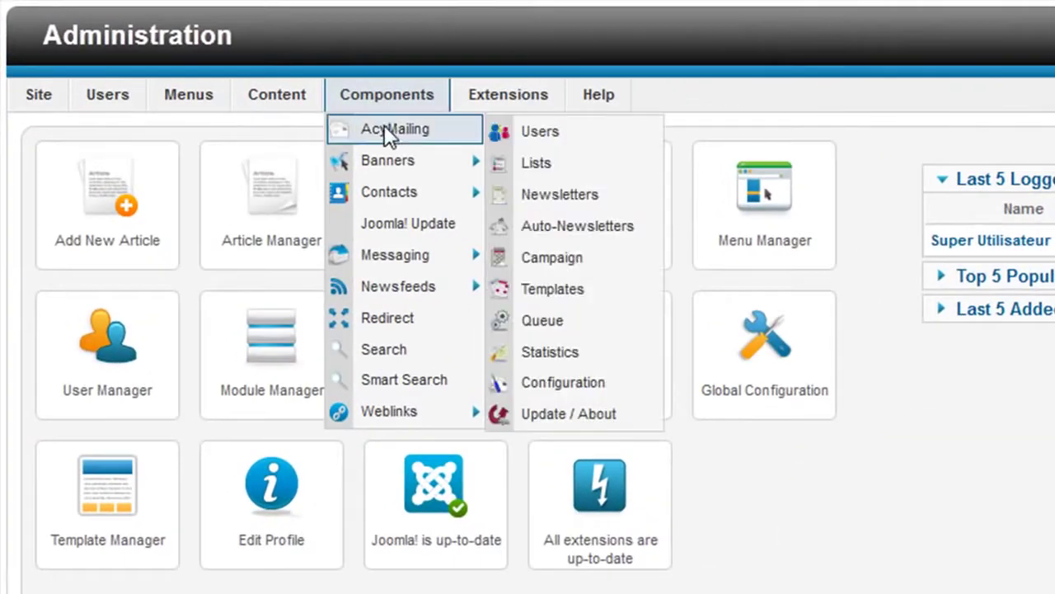
{"action": "left_click", "coordinate": [532, 132]}
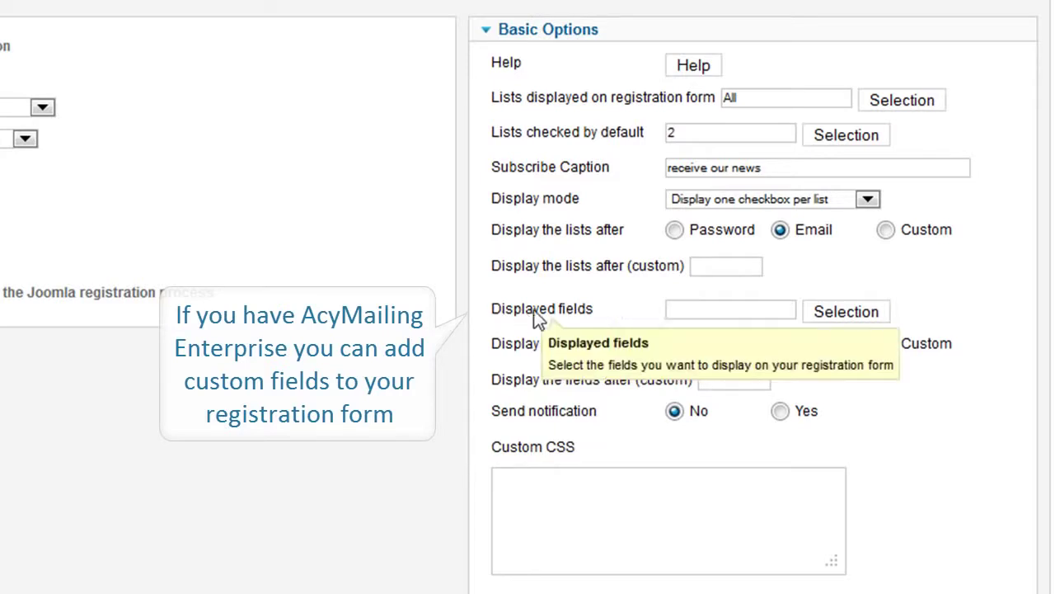
Add the nationality, company and birthday custom fields to the registration form through the plugin's displayed fields.
{"action": "left_click", "coordinate": [815, 314]}
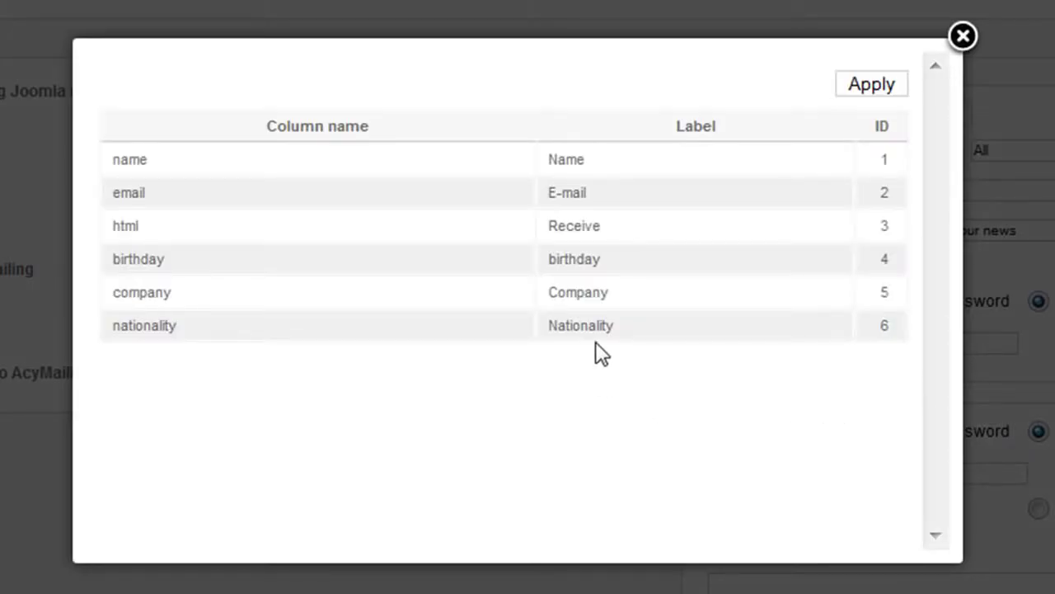
{"action": "left_click", "coordinate": [590, 327]}
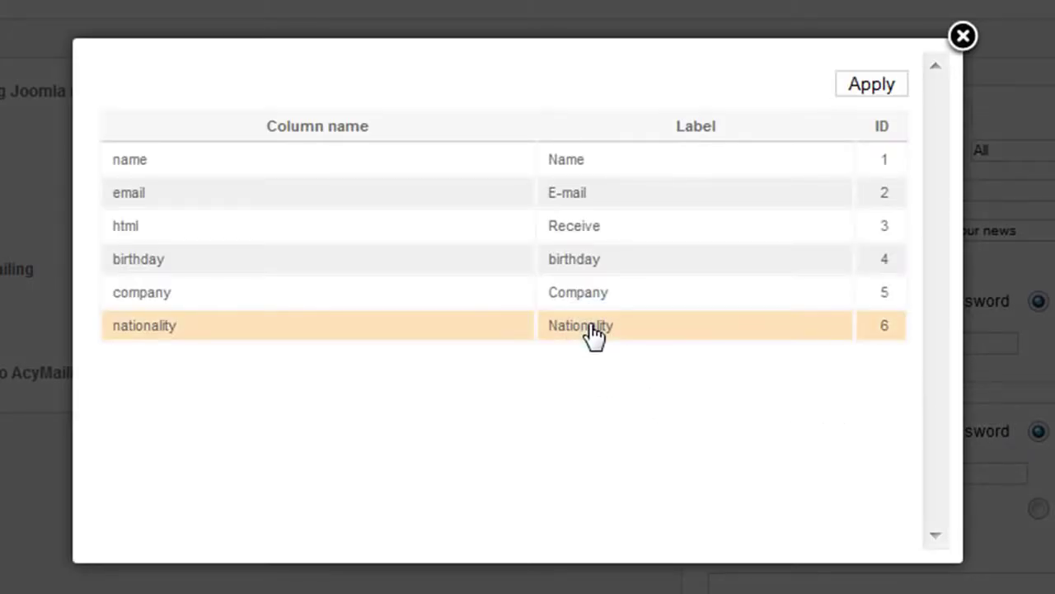
{"action": "left_click", "coordinate": [587, 301]}
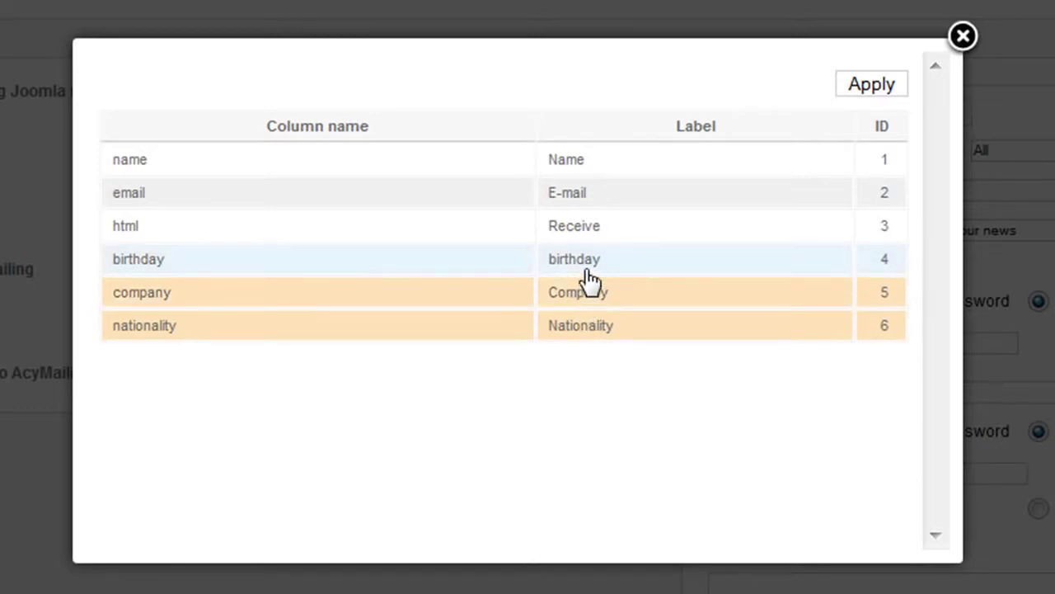
{"action": "left_click", "coordinate": [590, 261]}
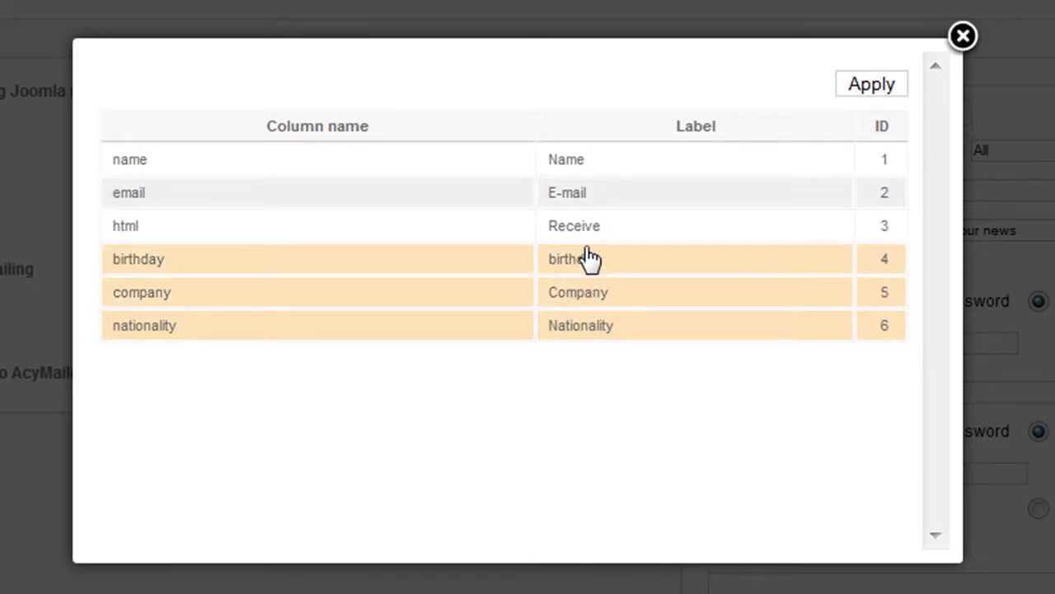
{"action": "left_click", "coordinate": [872, 85]}
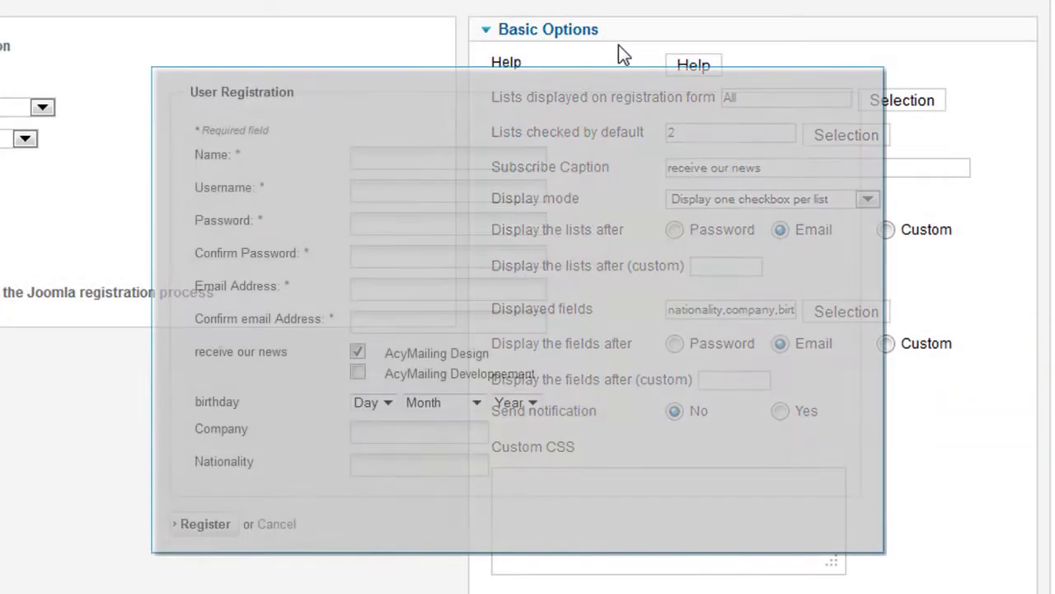